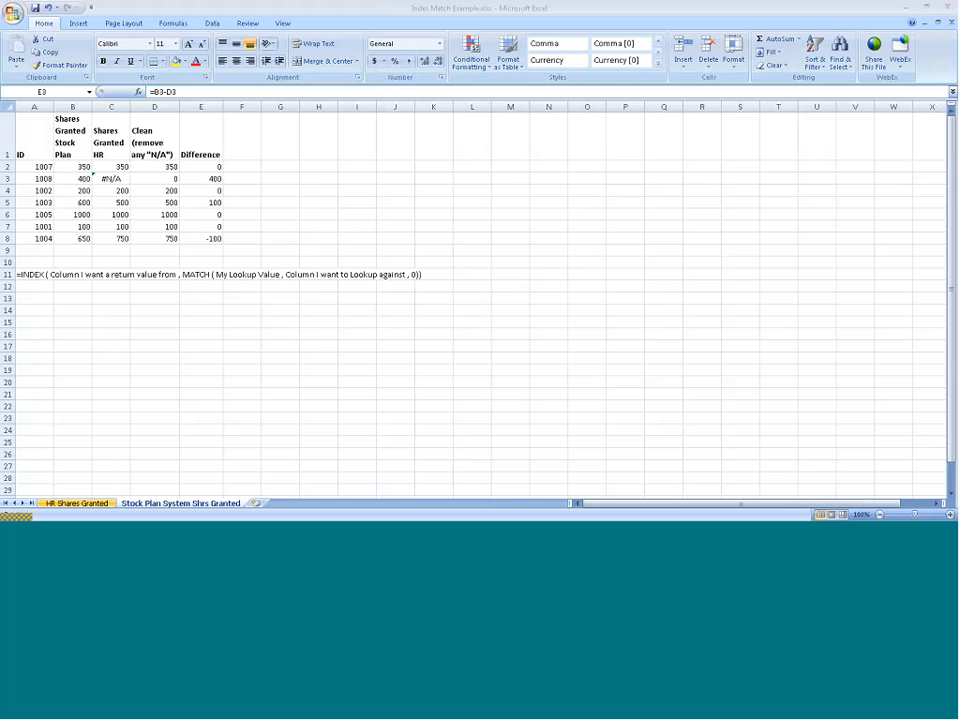
# Clear the existing Shares Granted HR values in C2:C8 of the Stock Plan System Shrs Granted sheet.
pyautogui.click(108, 167)
pyautogui.moveTo(108, 167); pyautogui.dragTo(111, 236)
pyautogui.press('Delete')
pyautogui.press('Delete')
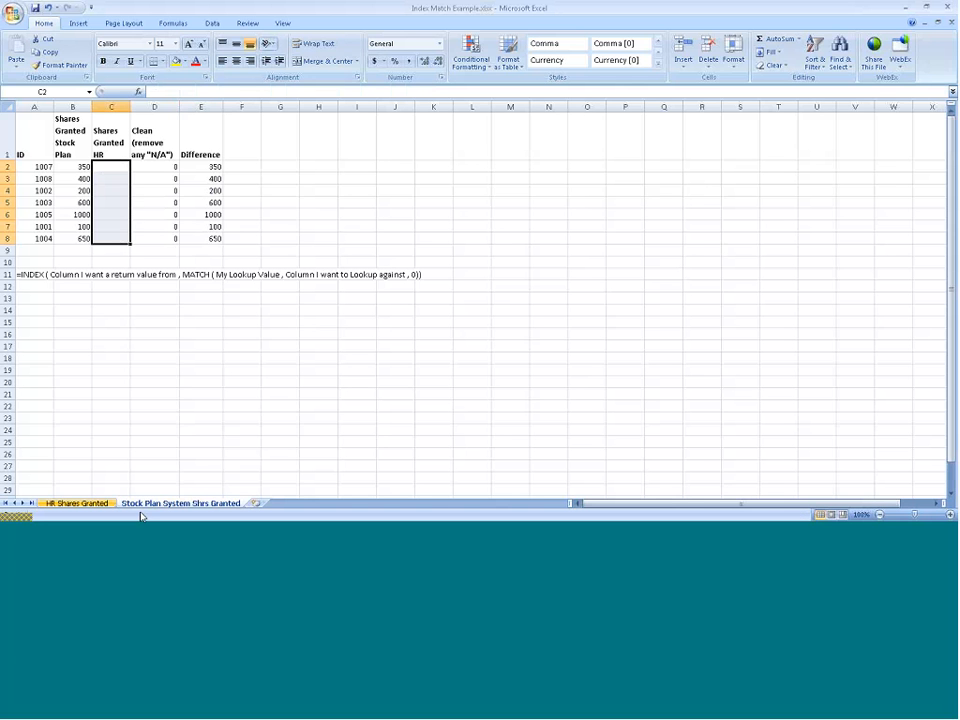
# Review the Shares Granted HR and ID columns on the HR Shares Granted sheet, and return to the Stock Plan System Shrs Granted sheet.
pyautogui.click(77, 503)
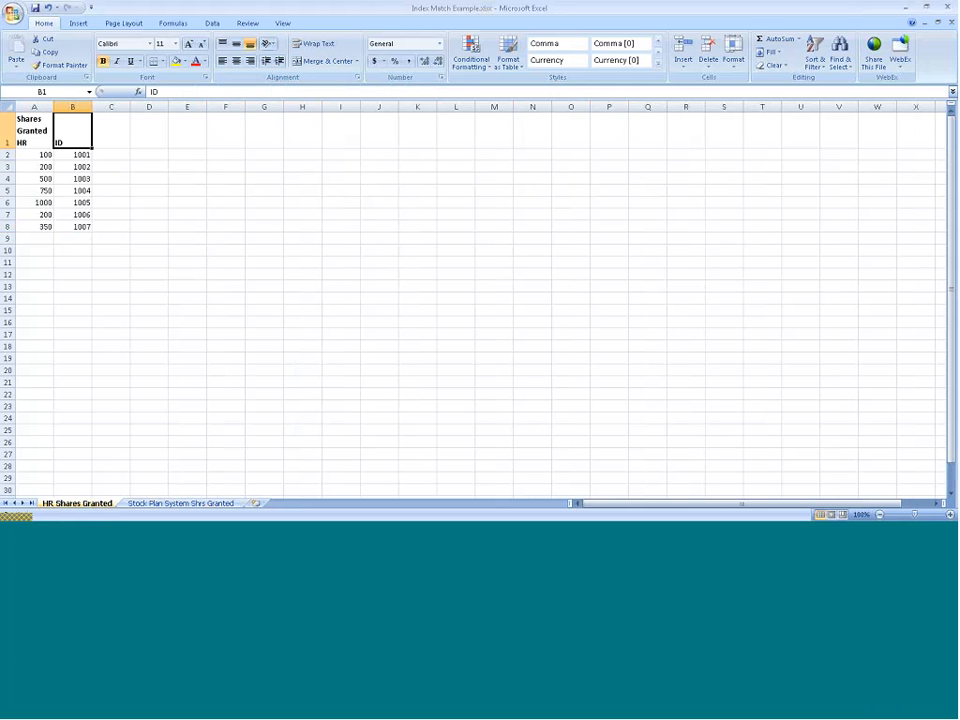
pyautogui.click(36, 107)
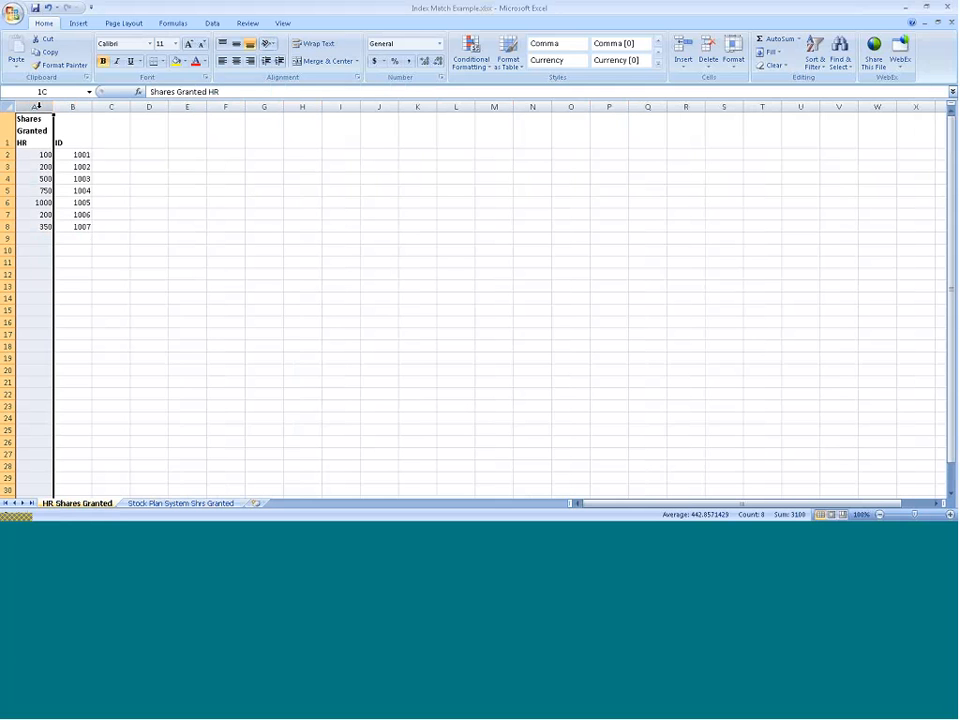
pyautogui.click(59, 106)
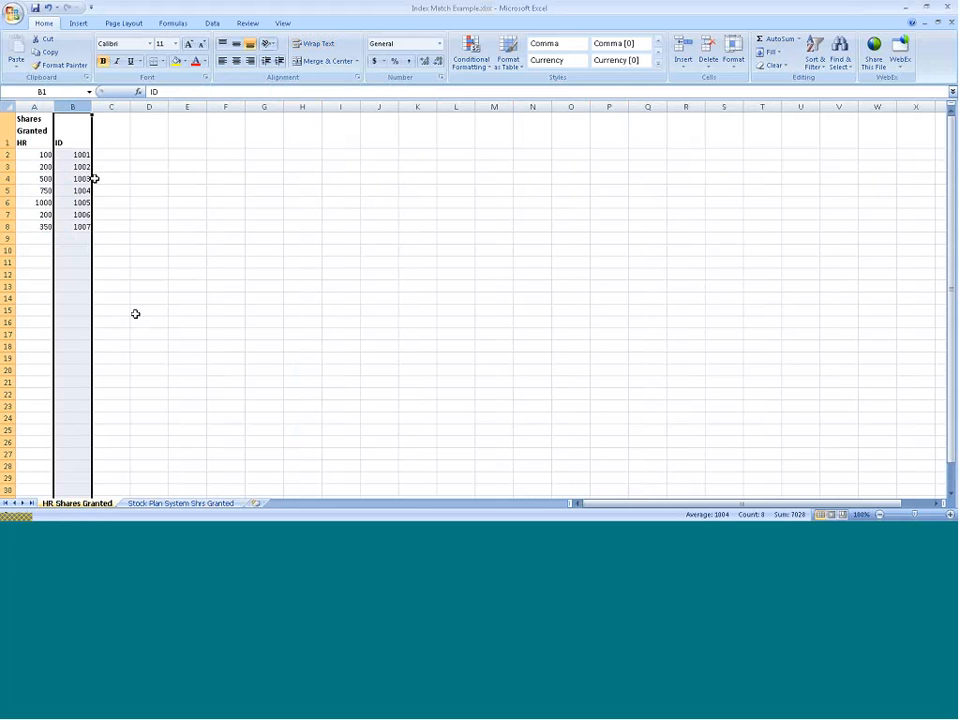
pyautogui.click(200, 505)
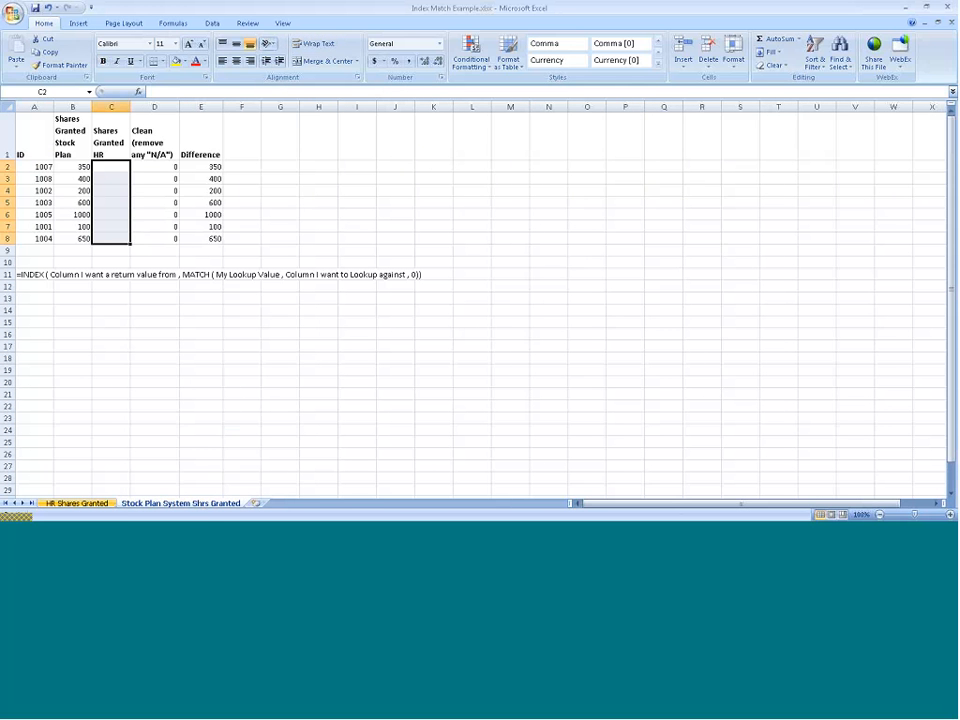
# Start an INDEX formula in C2 with column A of the HR Shares Granted sheet as the return array.
pyautogui.click(109, 166)
pyautogui.write('=')
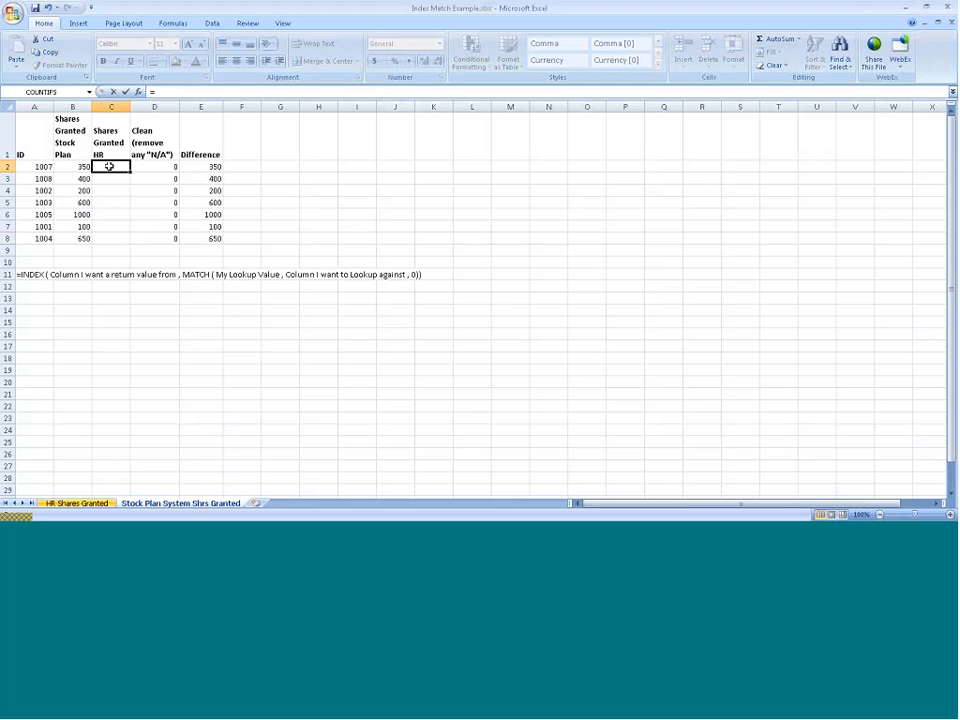
pyautogui.write('inde')
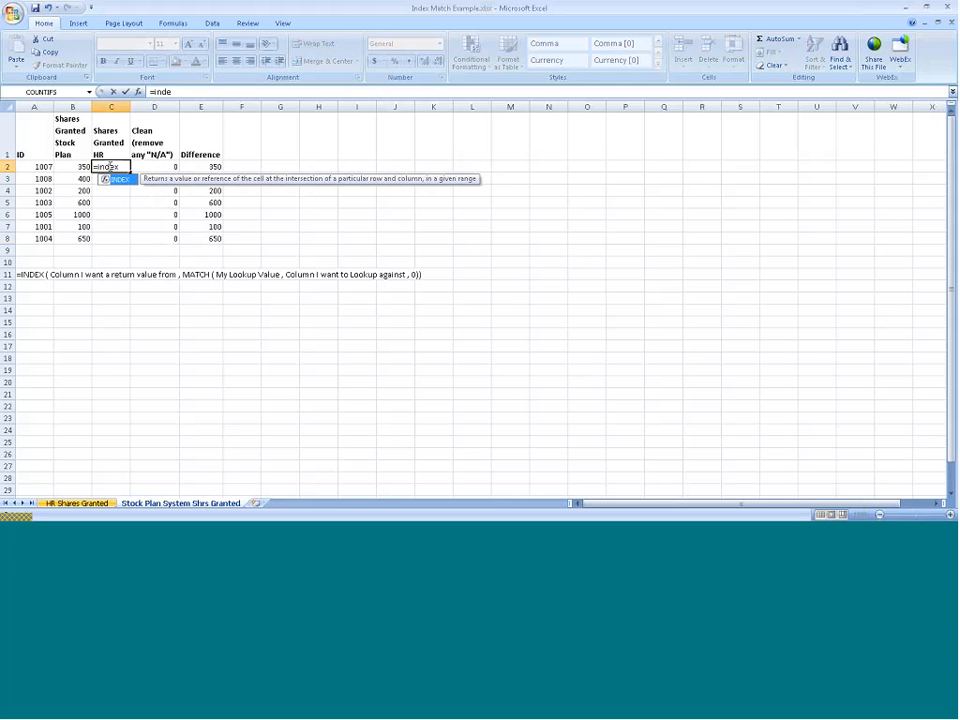
pyautogui.write('x(')
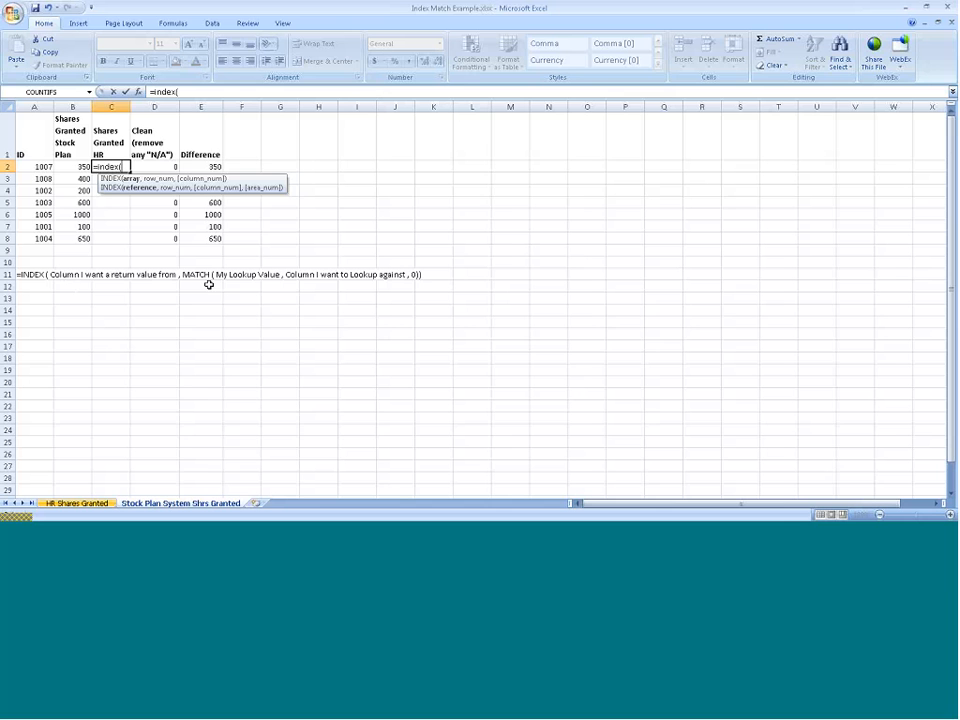
pyautogui.click(80, 503)
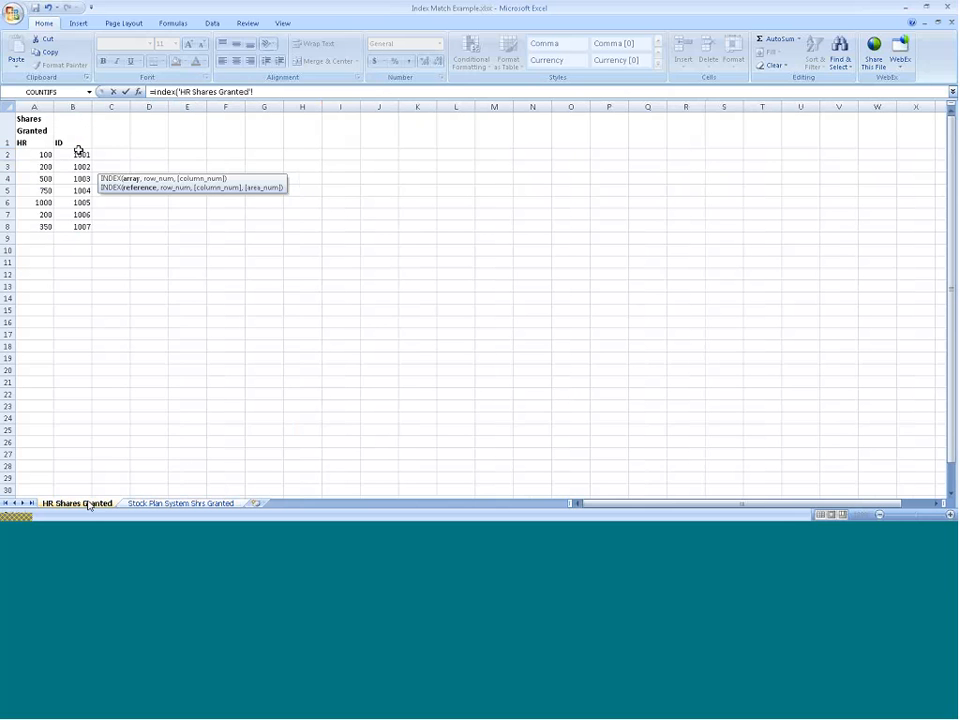
pyautogui.click(38, 105)
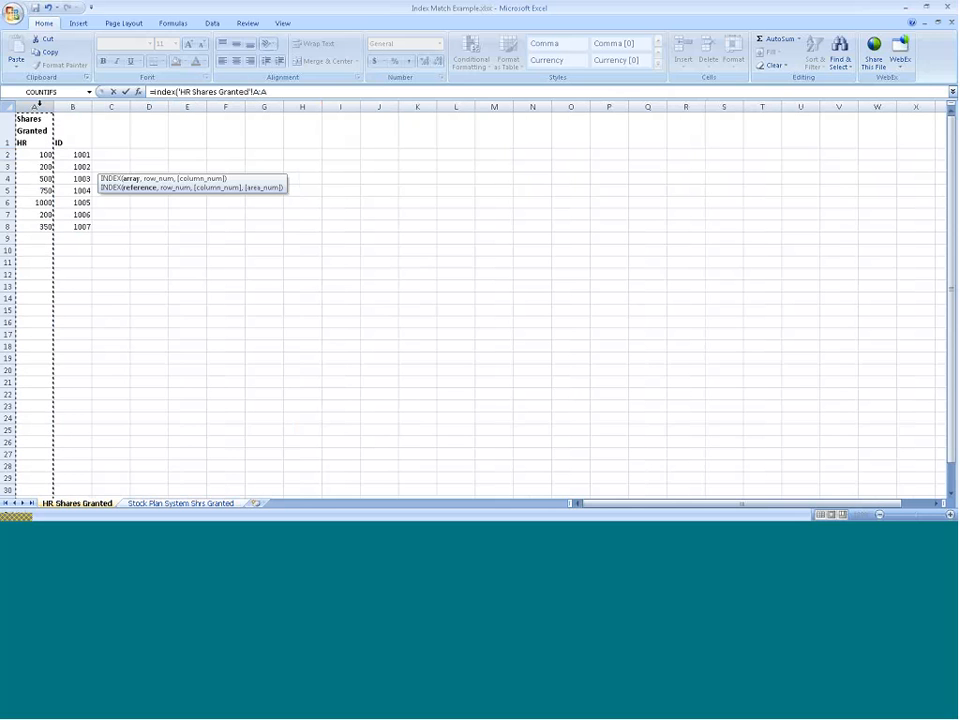
# Add a nested MATCH as the INDEX row argument, with column A of Stock Plan System Shrs Granted as the lookup value.
pyautogui.write(',')
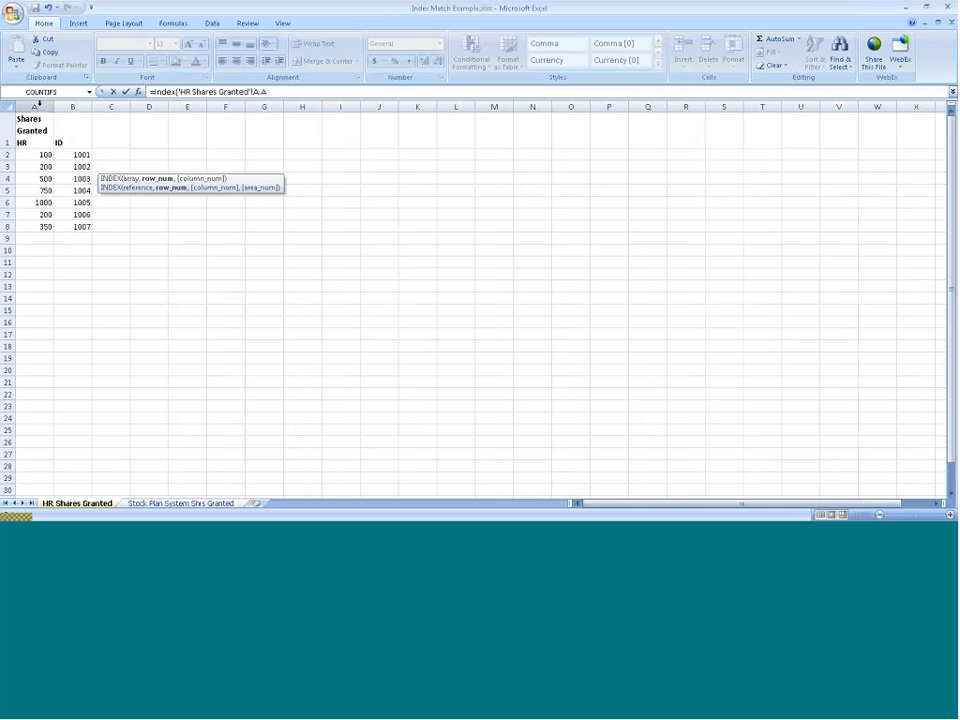
pyautogui.write('i')
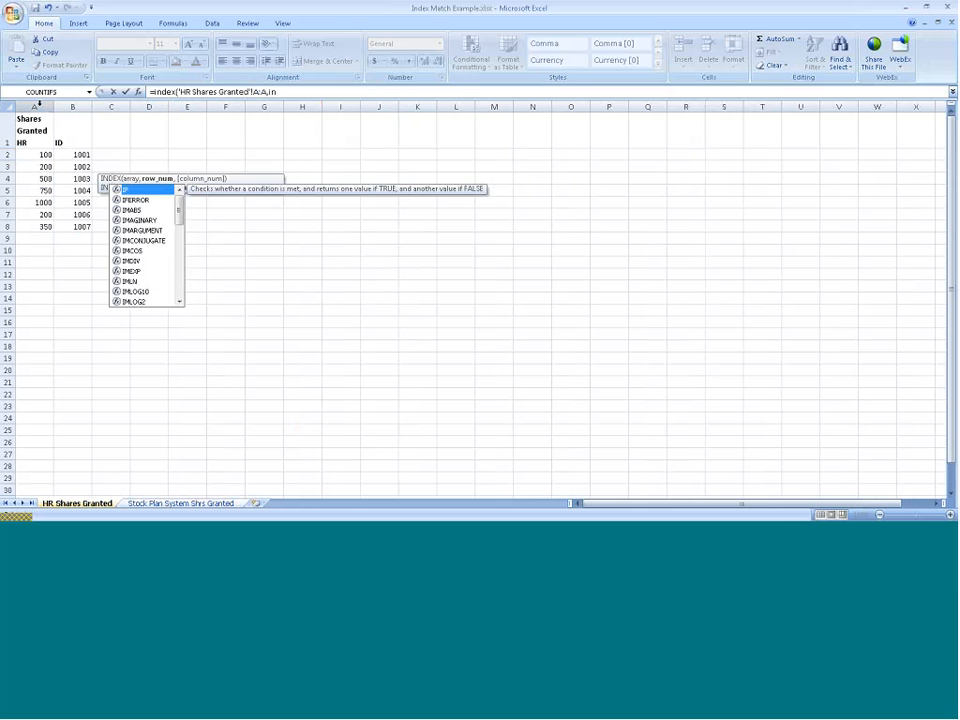
pyautogui.press('BackSpace')
pyautogui.write('matc')
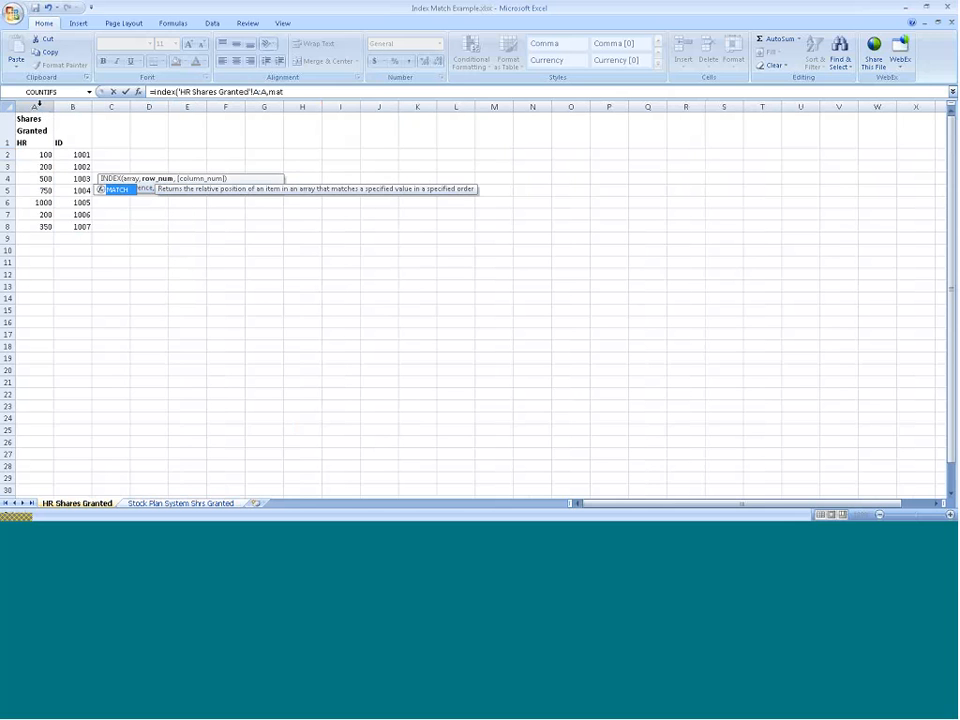
pyautogui.write('h(')
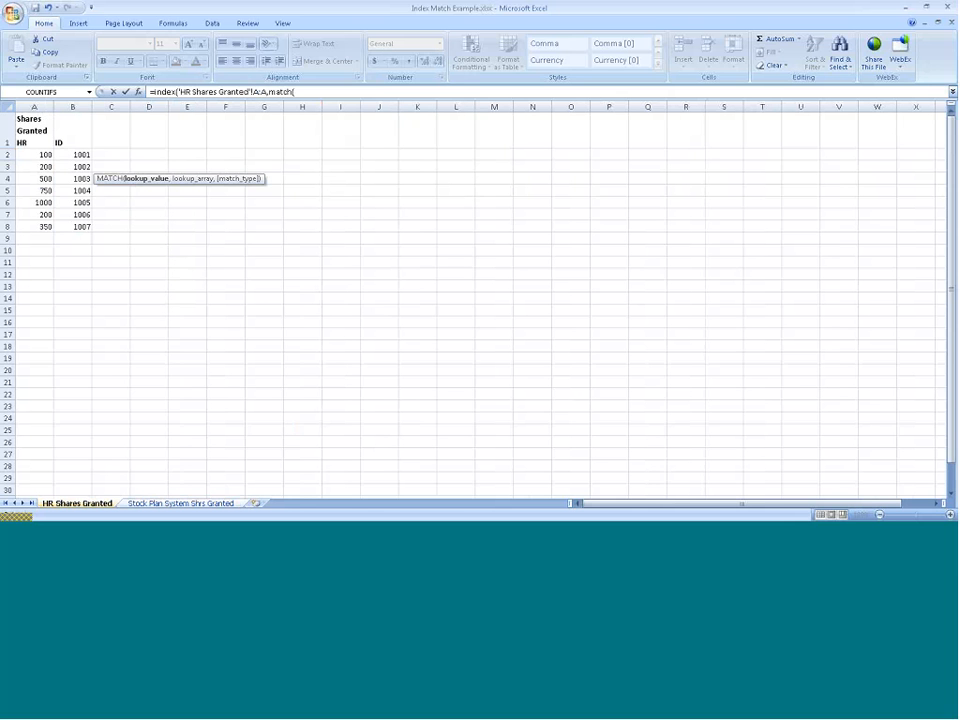
pyautogui.click(195, 505)
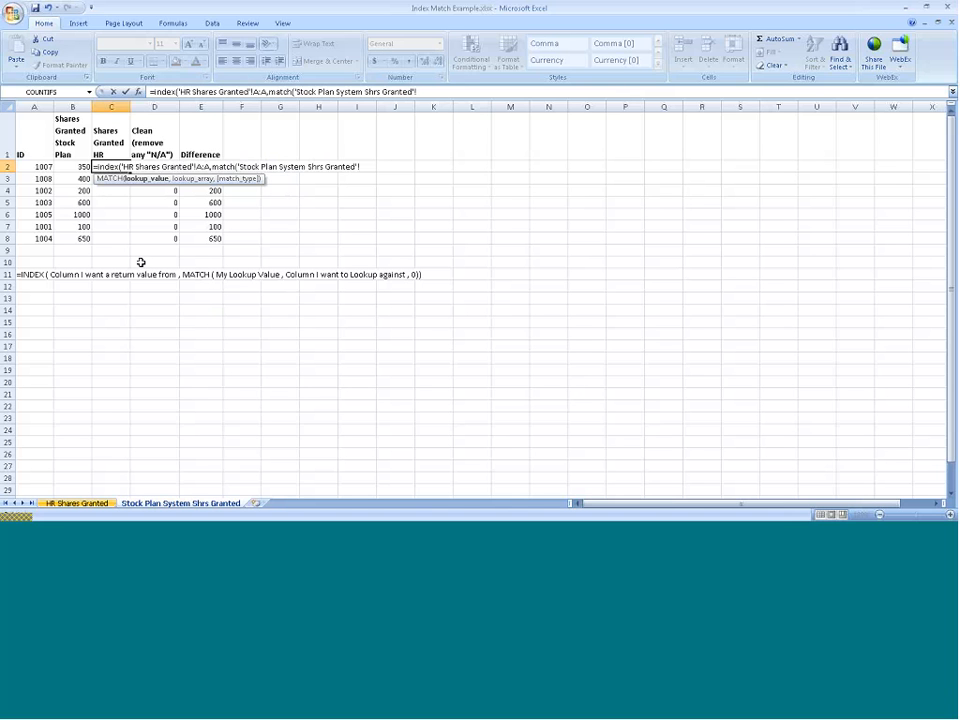
pyautogui.click(40, 104)
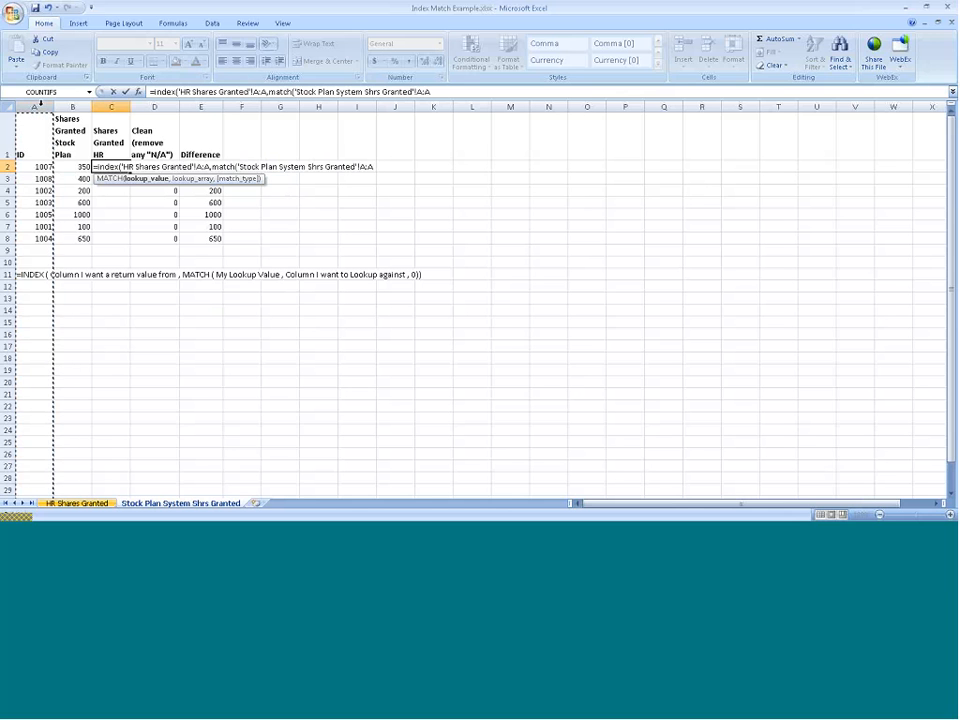
pyautogui.write(',')
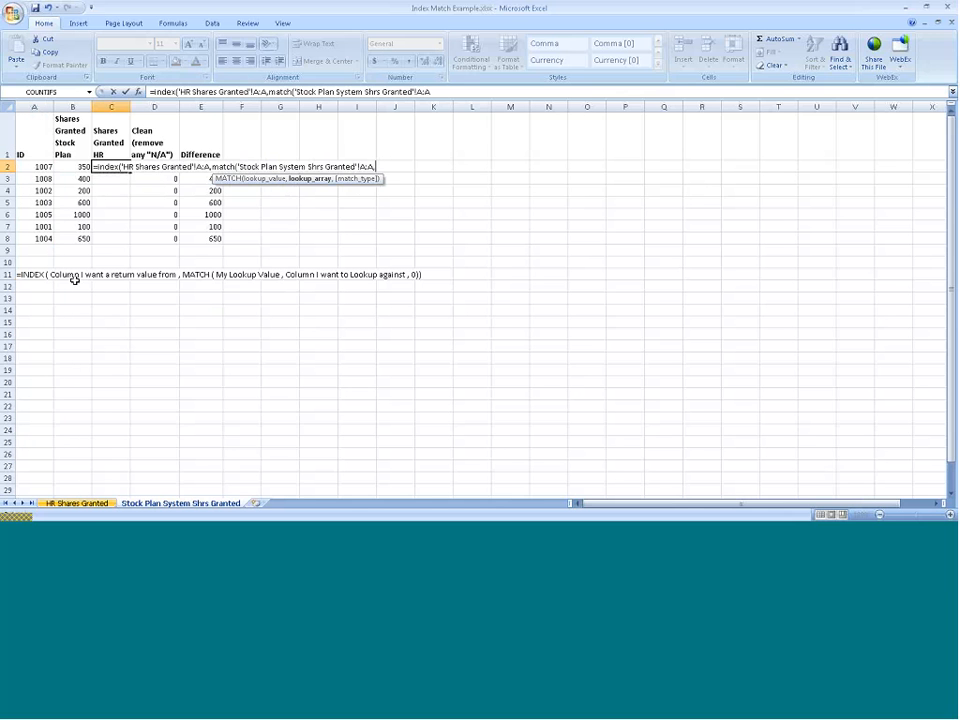
# Complete the MATCH with HR Shares Granted column B and match type 0, and fill the C2 formula down to C8.
pyautogui.click(75, 503)
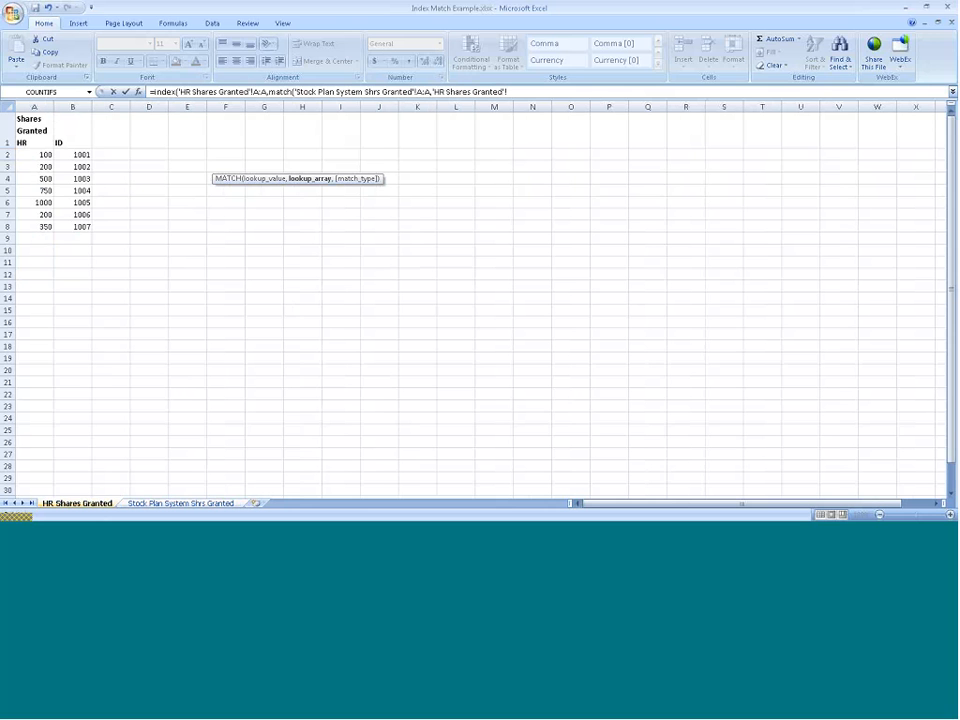
pyautogui.click(70, 106)
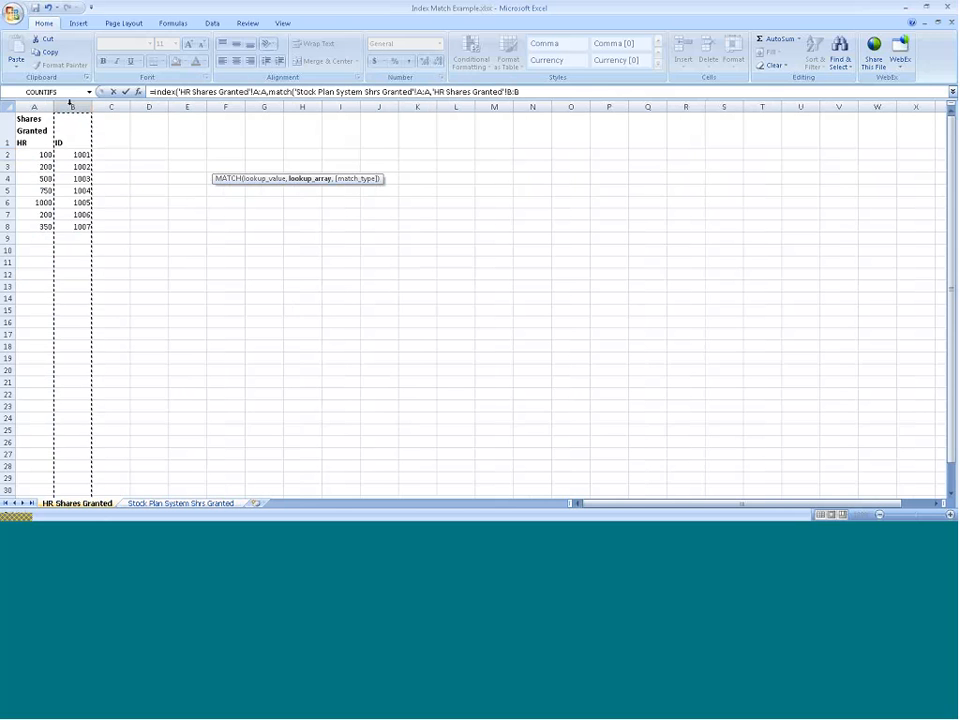
pyautogui.write(',')
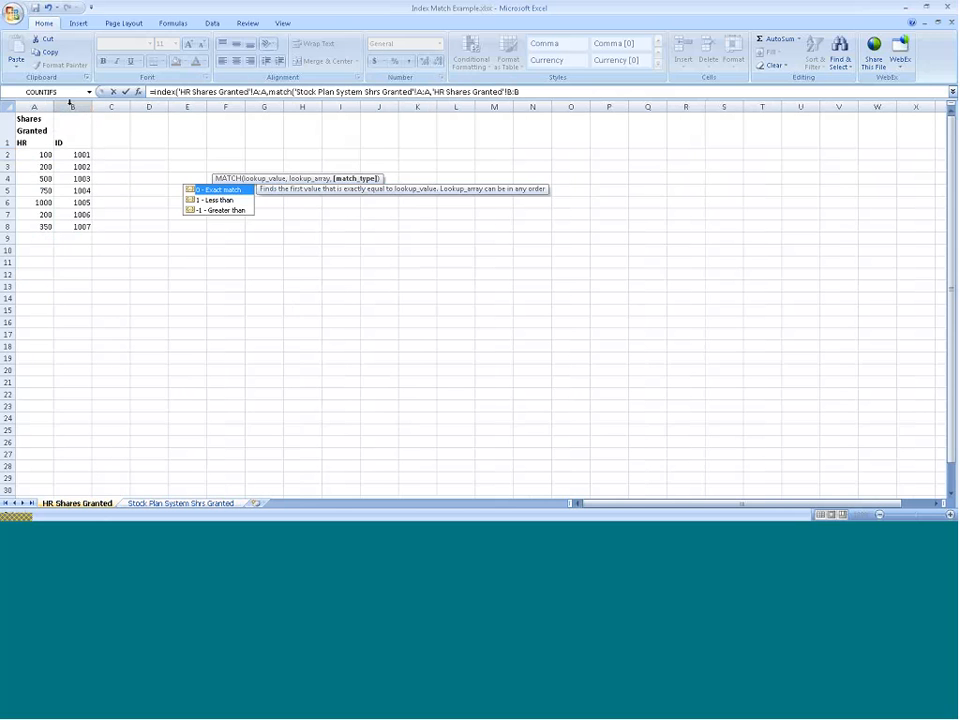
pyautogui.write('0))')
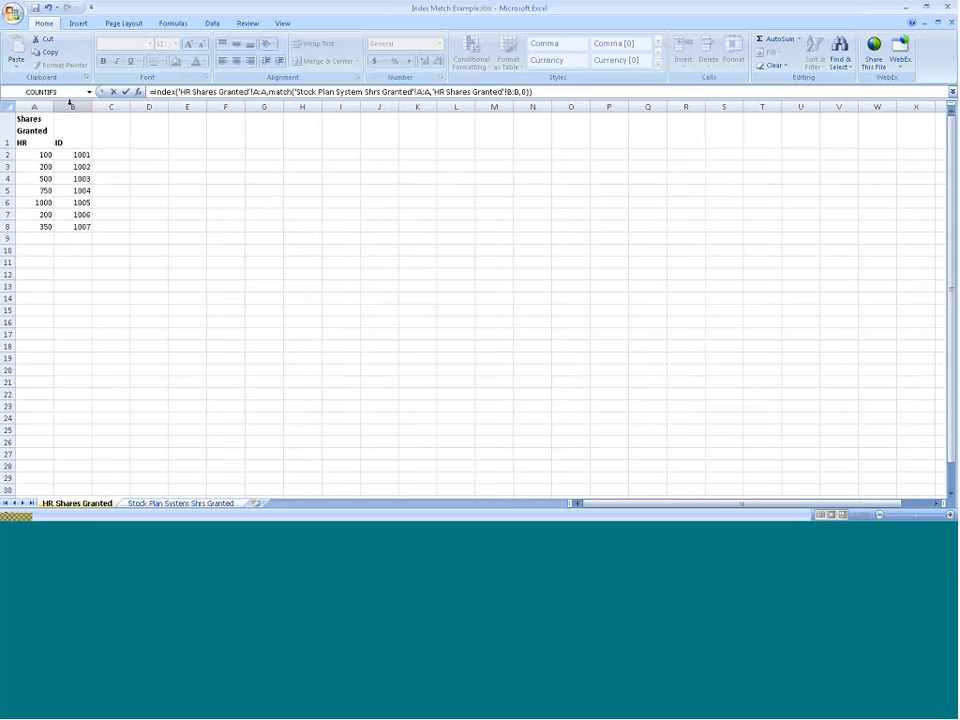
pyautogui.press('Return')
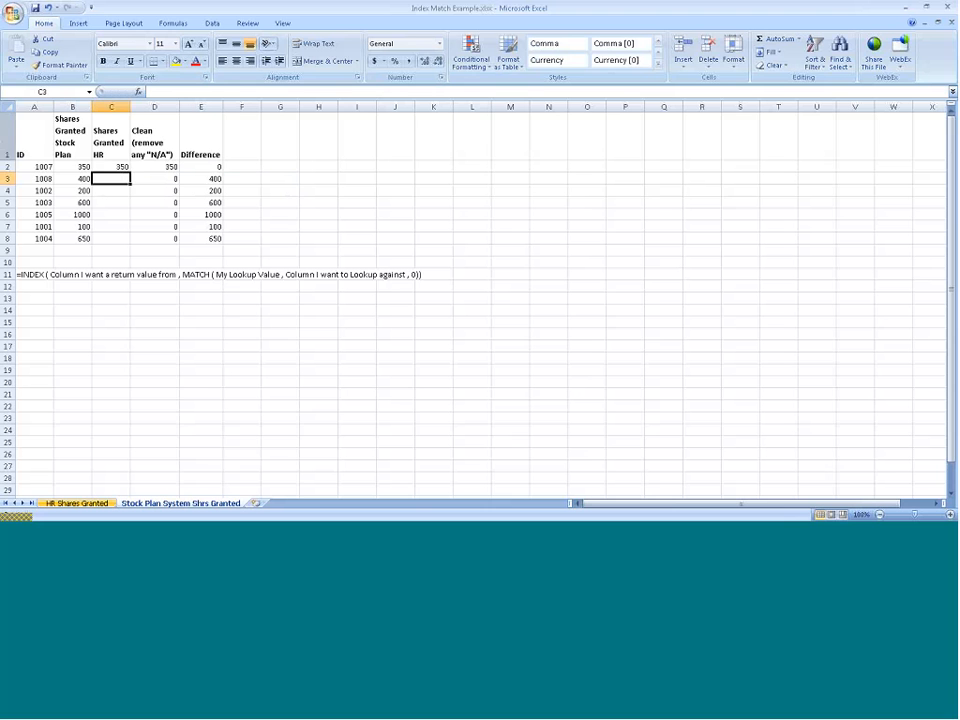
pyautogui.click(100, 166)
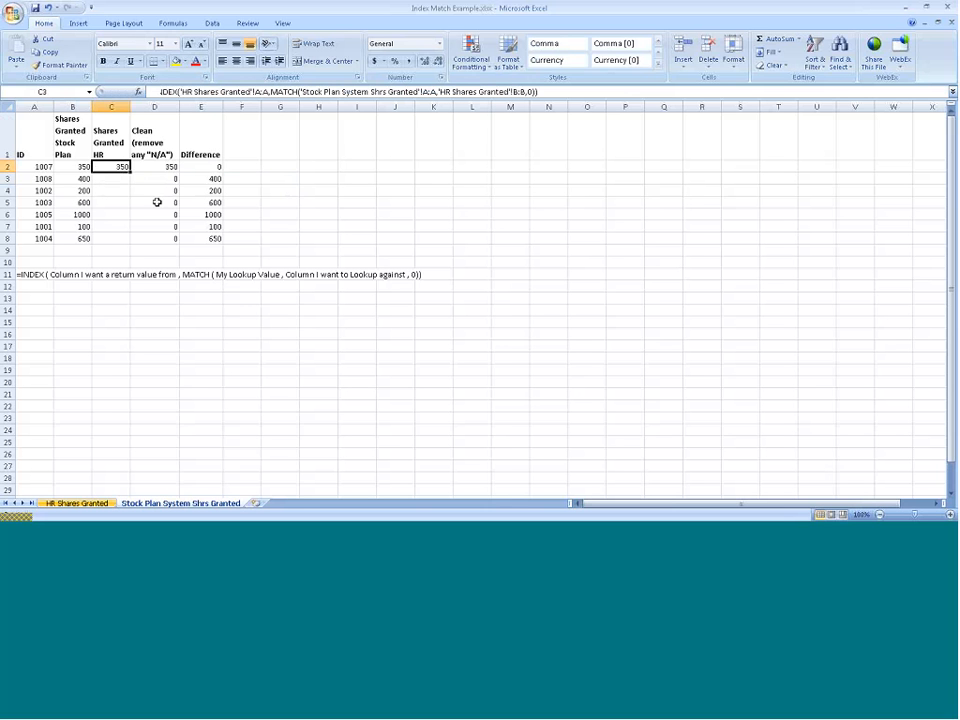
pyautogui.doubleClick(130, 172)
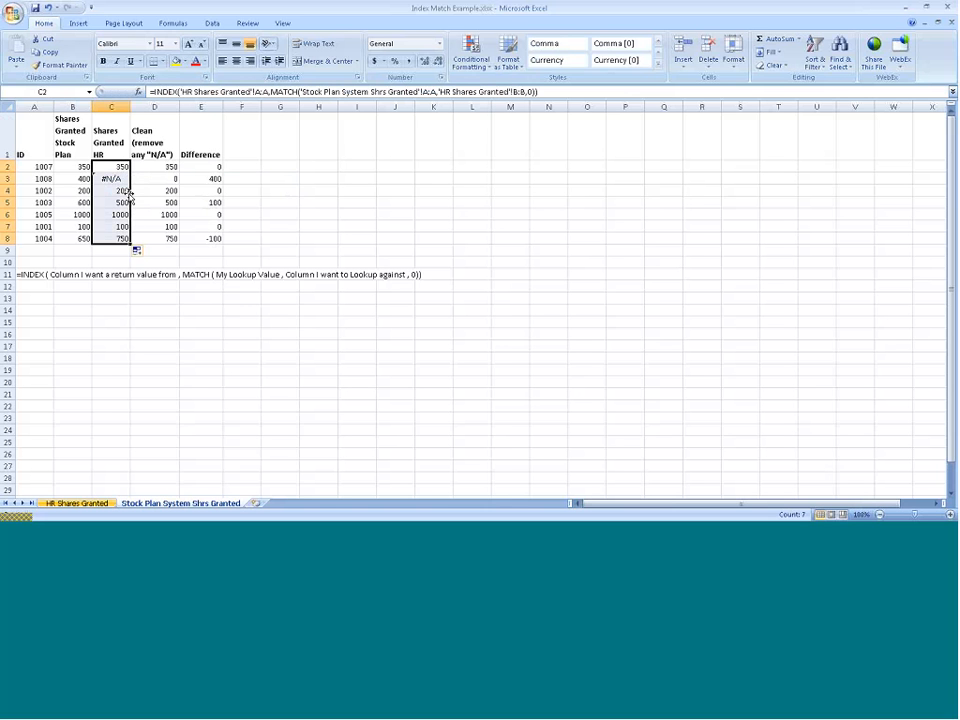
# Inspect the #N/A result in C3 and check that row's ID against the ID column on the HR Shares Granted sheet.
pyautogui.click(112, 178)
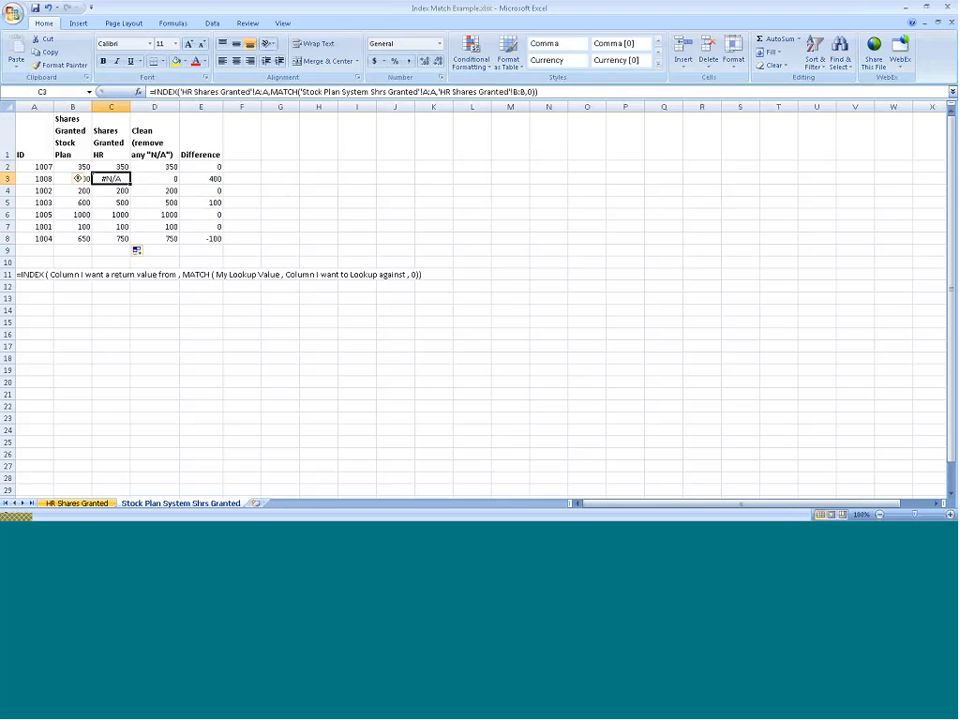
pyautogui.click(35, 179)
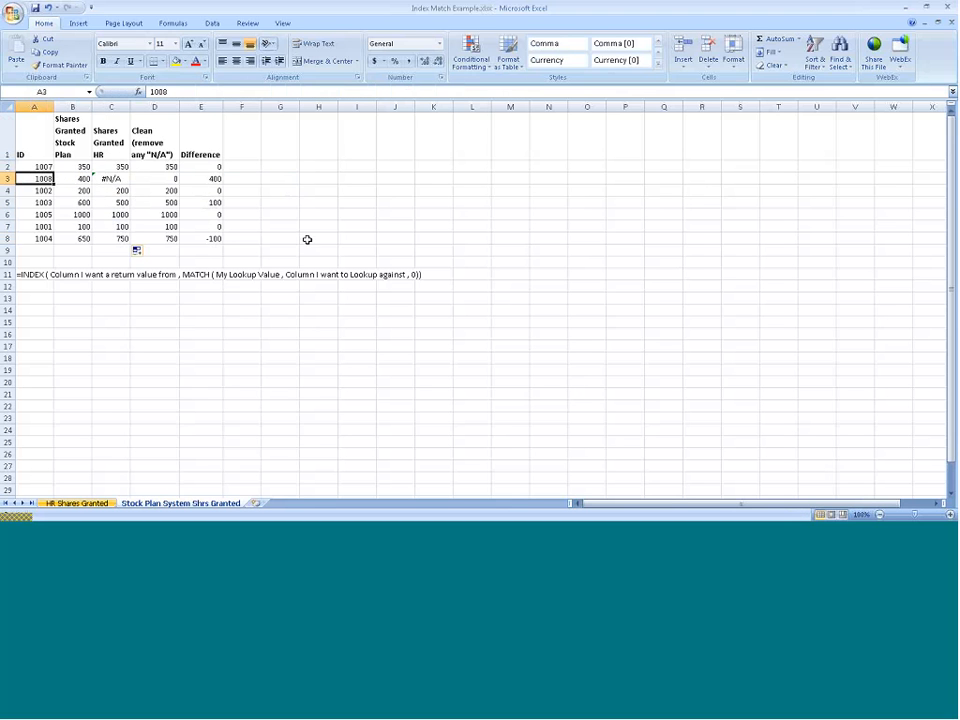
pyautogui.click(115, 179)
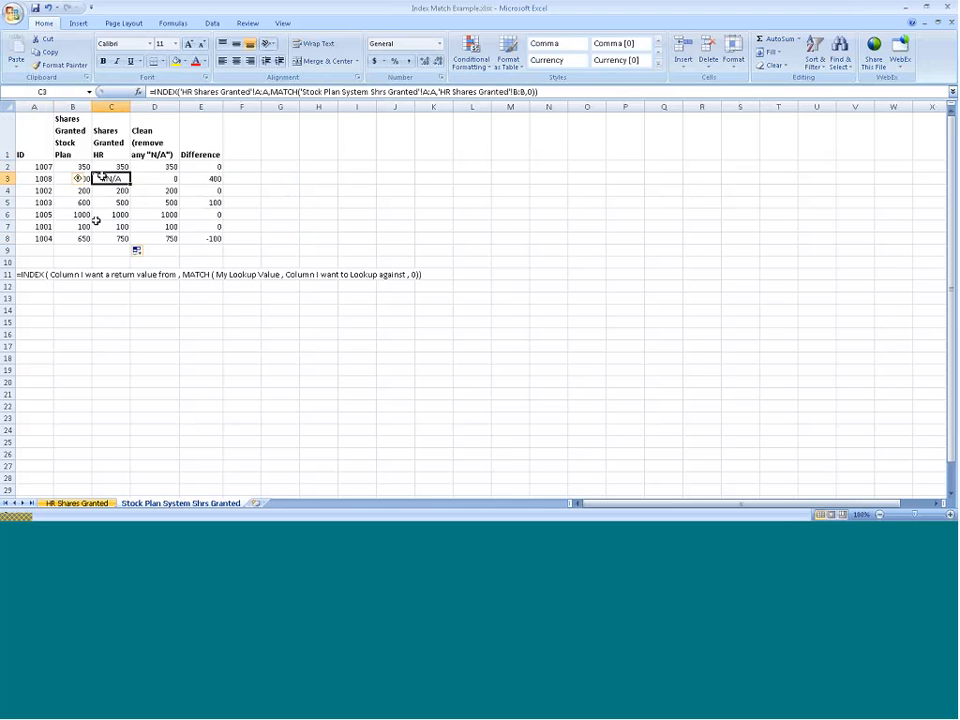
pyautogui.click(82, 505)
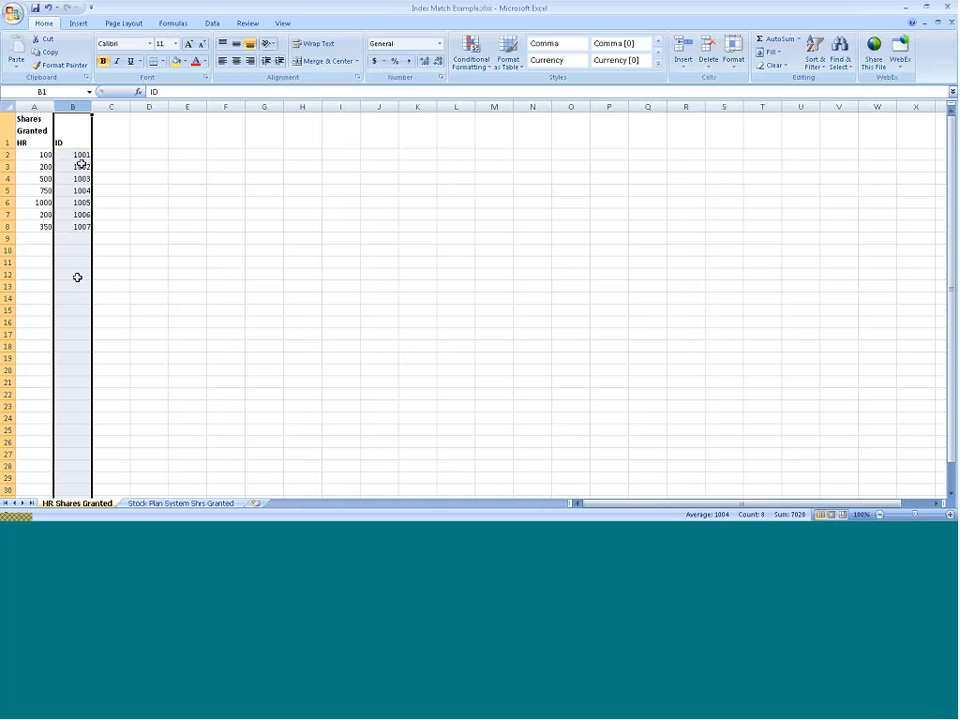
pyautogui.click(160, 503)
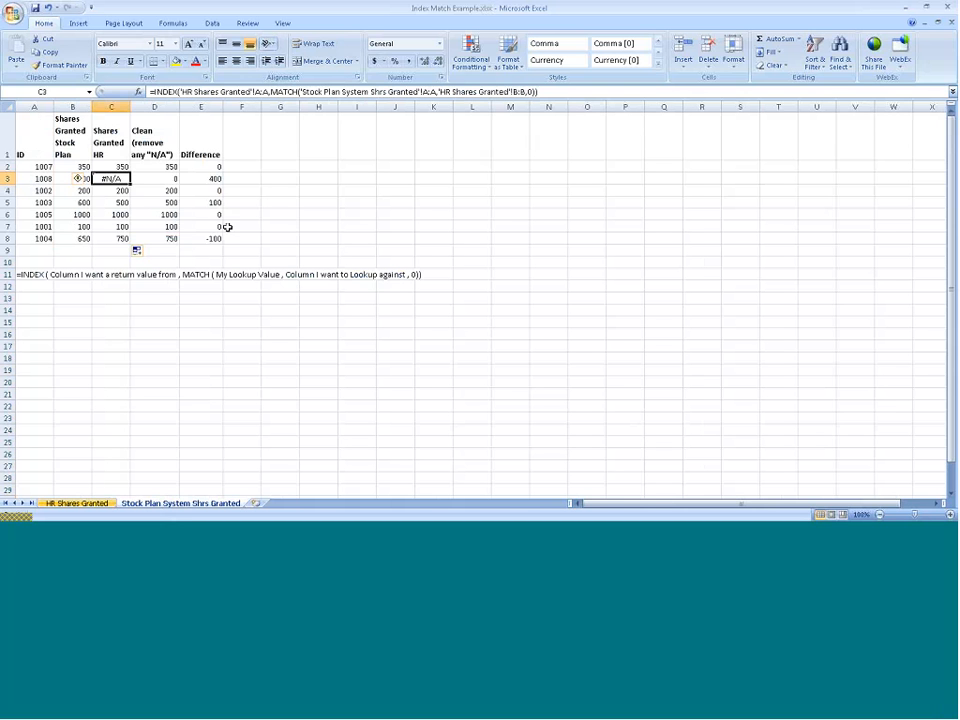
# Delete the INDEX MATCH formulas from C2:C8.
pyautogui.click(121, 166)
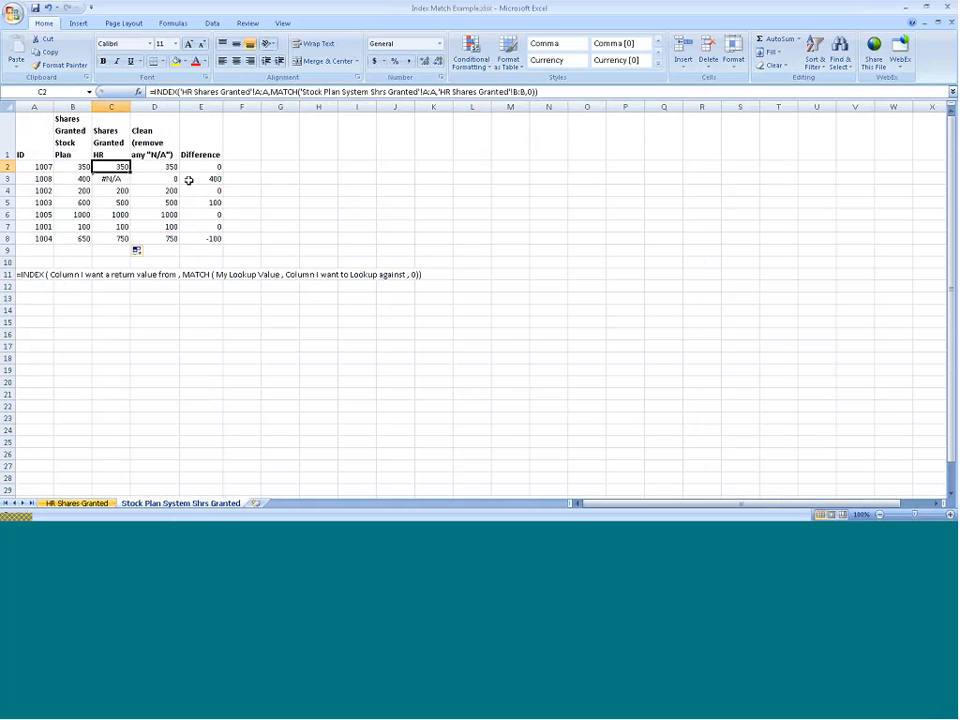
pyautogui.hotkey('shift', 'Down')
pyautogui.hotkey('shift', 'Down')
pyautogui.hotkey('shift', 'Down')
pyautogui.hotkey('shift', 'Down')
pyautogui.hotkey('shift', 'Down')
pyautogui.hotkey('shift', 'Down')
pyautogui.press('Delete')
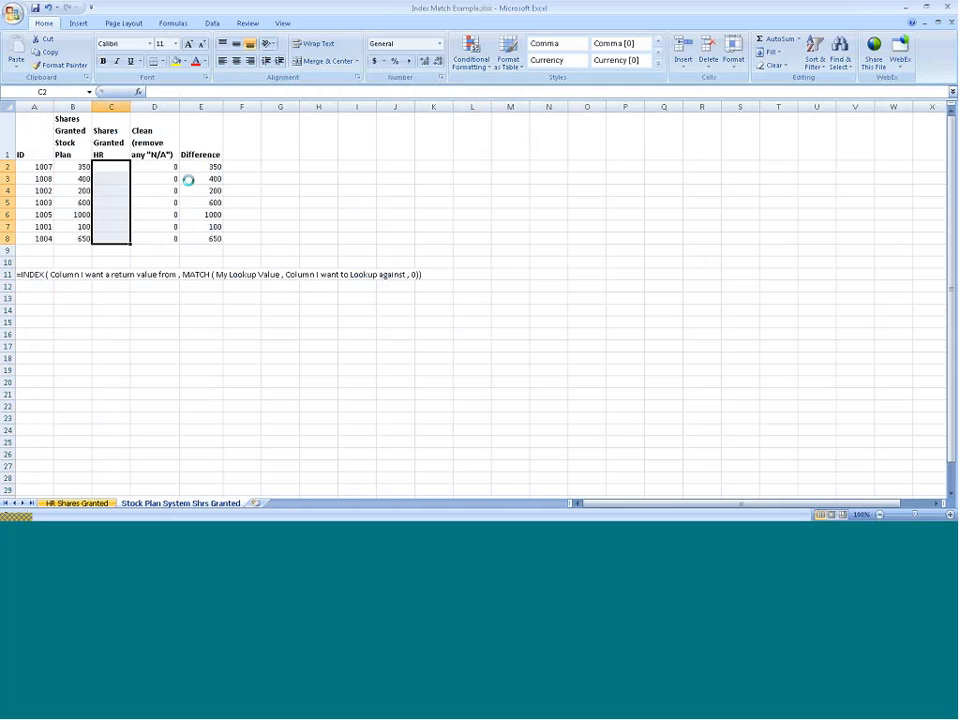
# Start an INDEX formula in C2 with column A of the HR Shares Granted sheet as the array to return from.
pyautogui.click(111, 167)
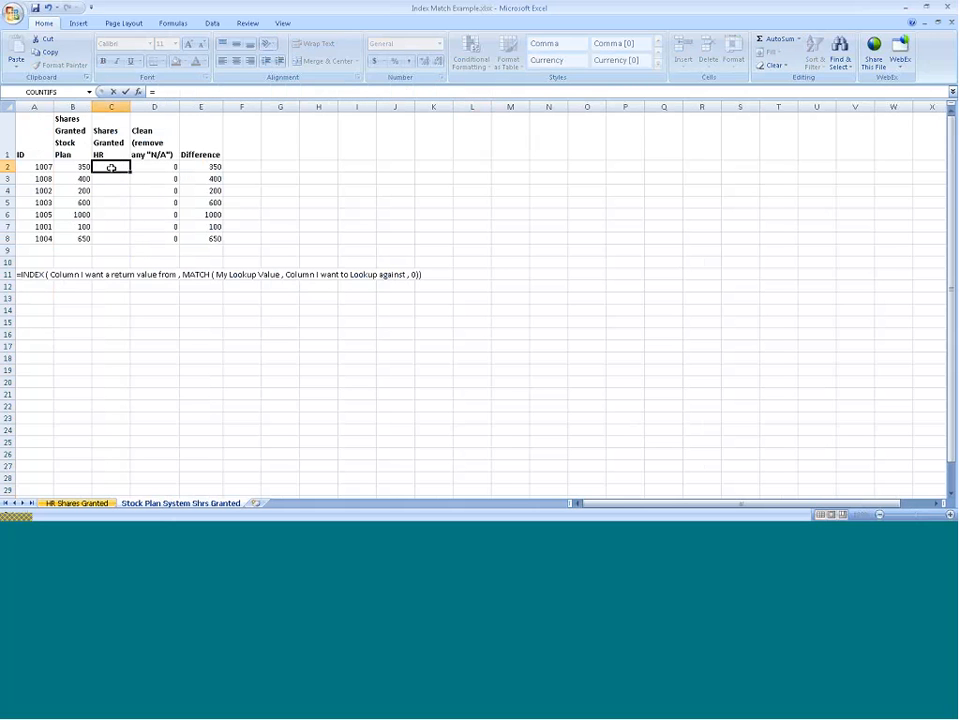
pyautogui.write('=index(')
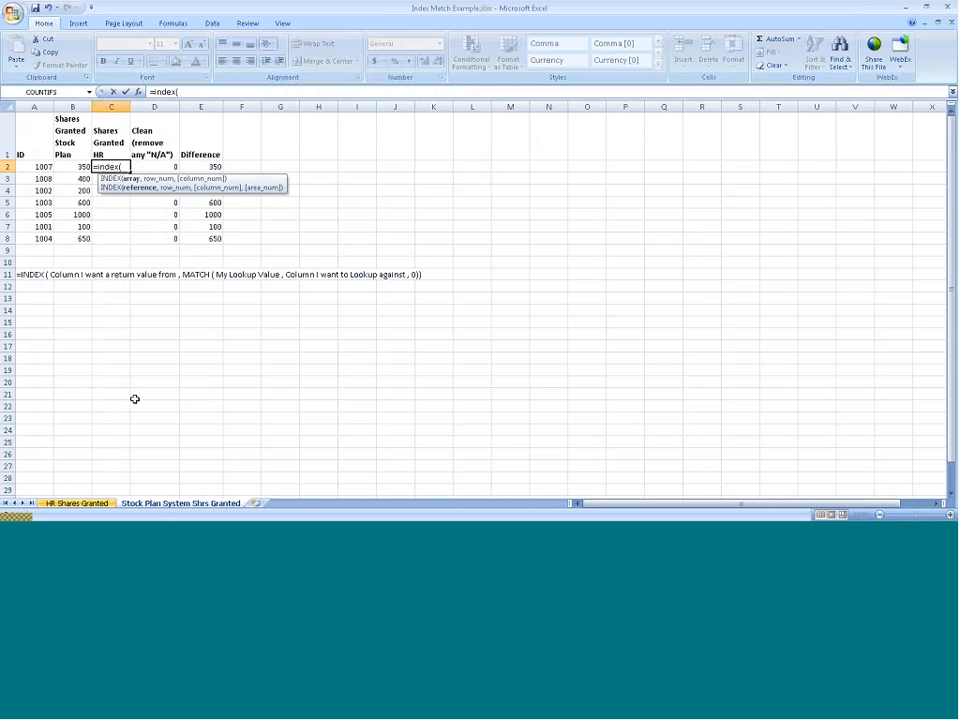
pyautogui.click(103, 506)
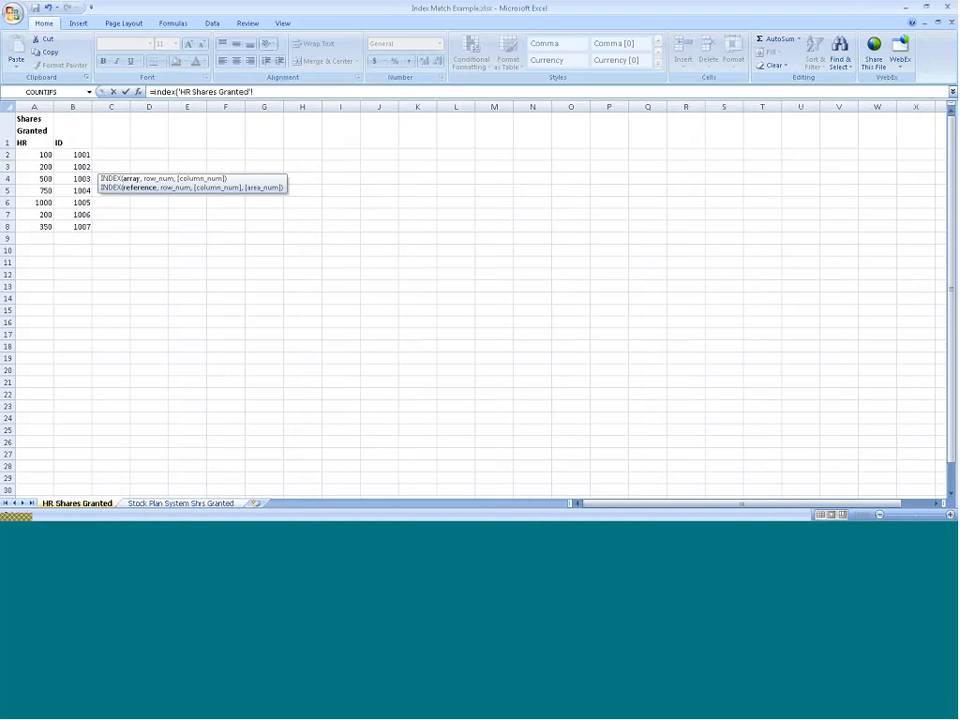
pyautogui.click(35, 106)
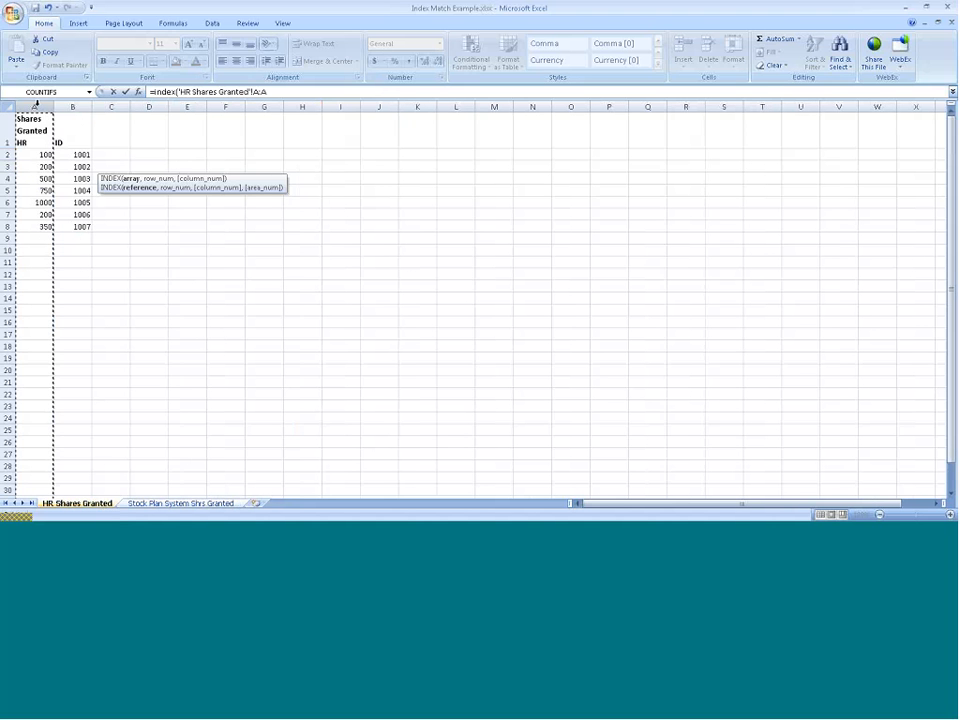
pyautogui.write(',')
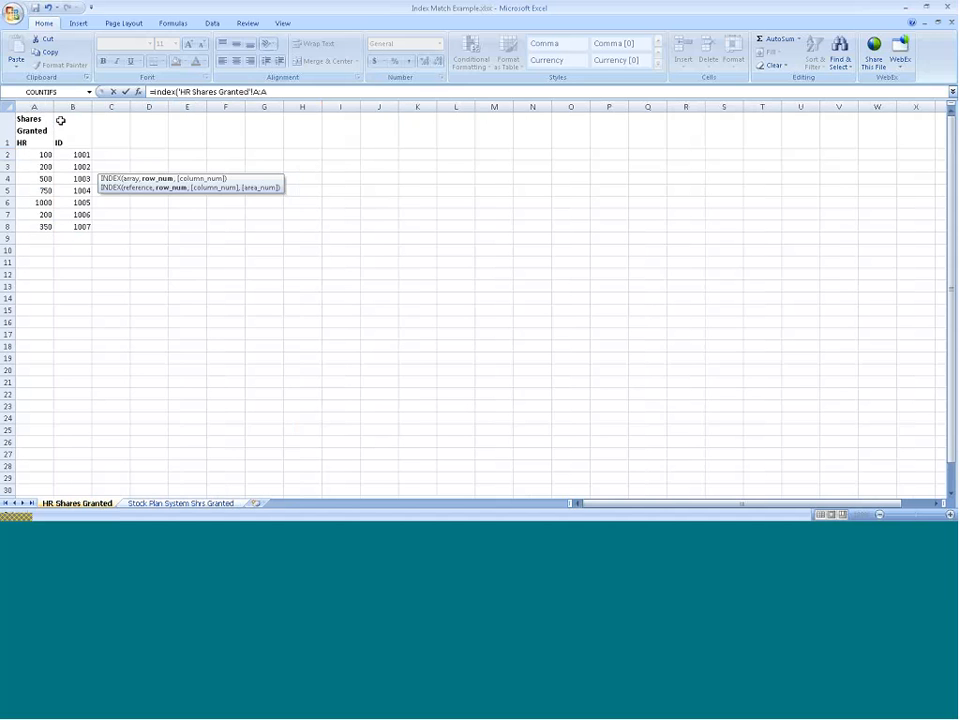
# Nest a MATCH function as the row argument, using column A of Stock Plan System Shrs Granted as its lookup value.
pyautogui.write('m')
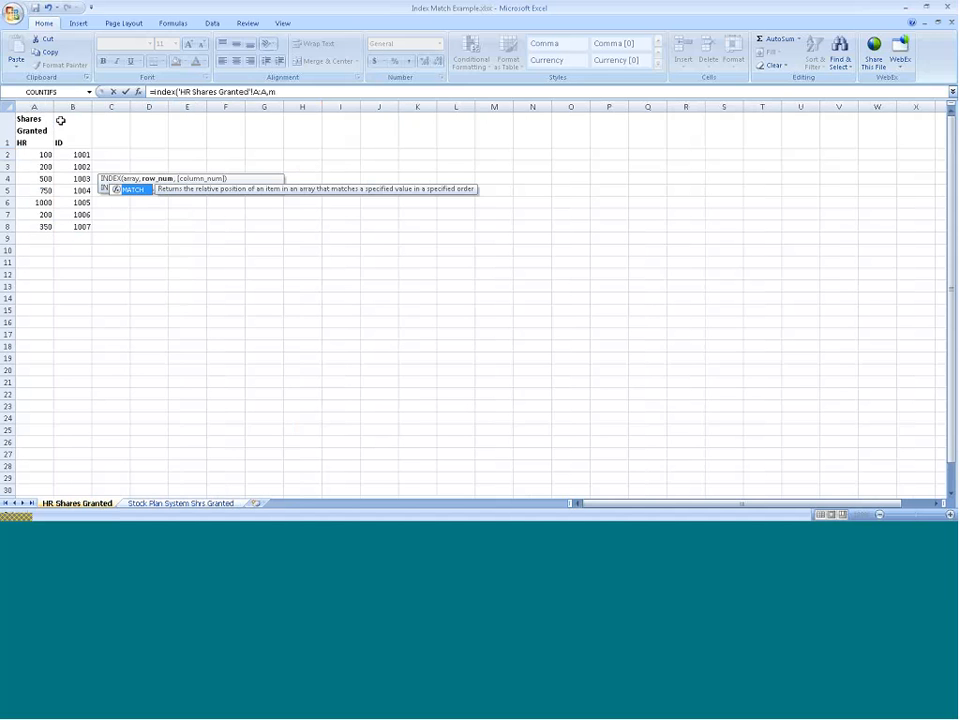
pyautogui.write('atch(')
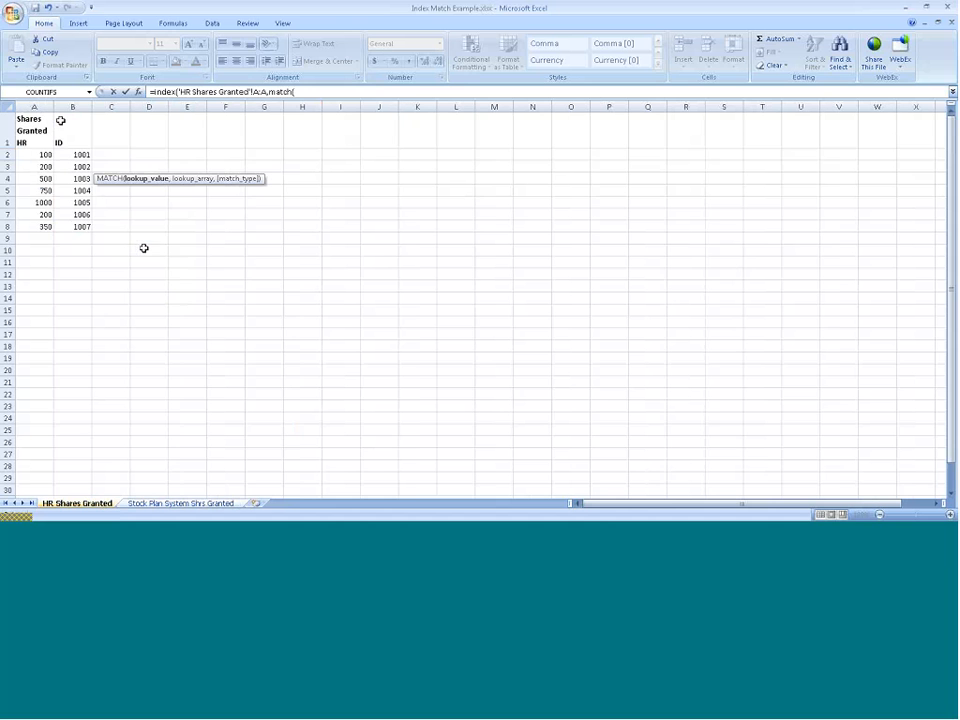
pyautogui.click(169, 505)
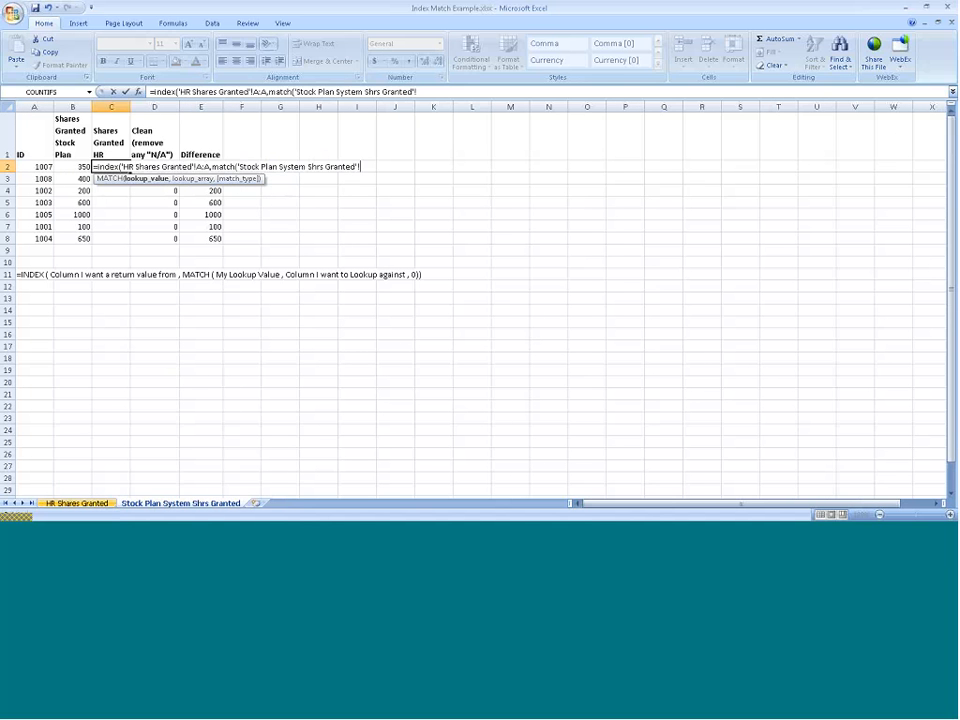
pyautogui.click(43, 104)
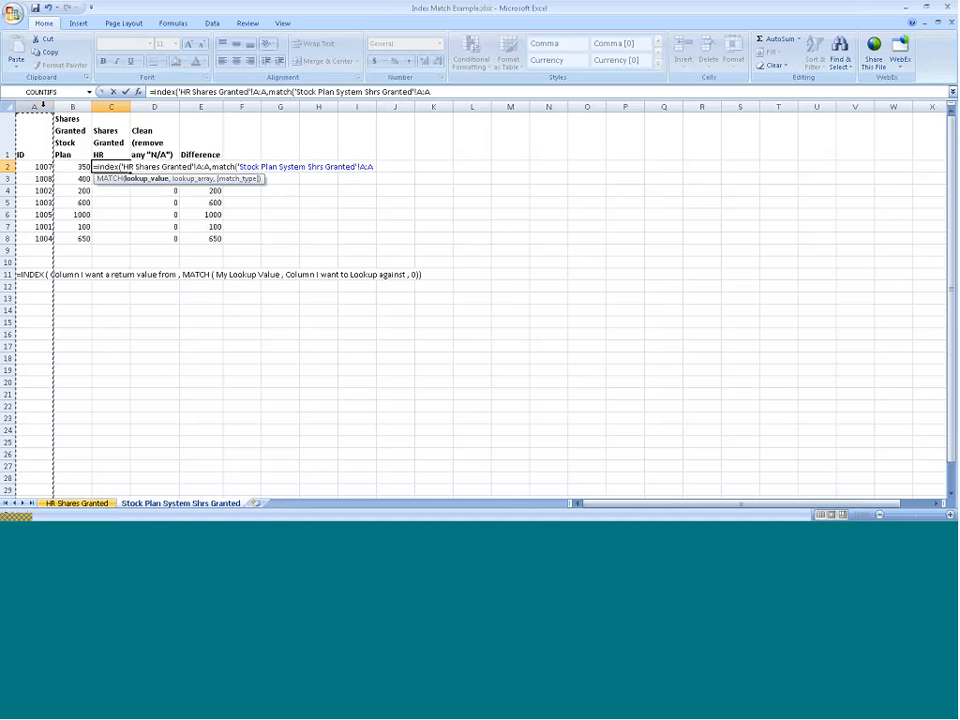
pyautogui.write(',')
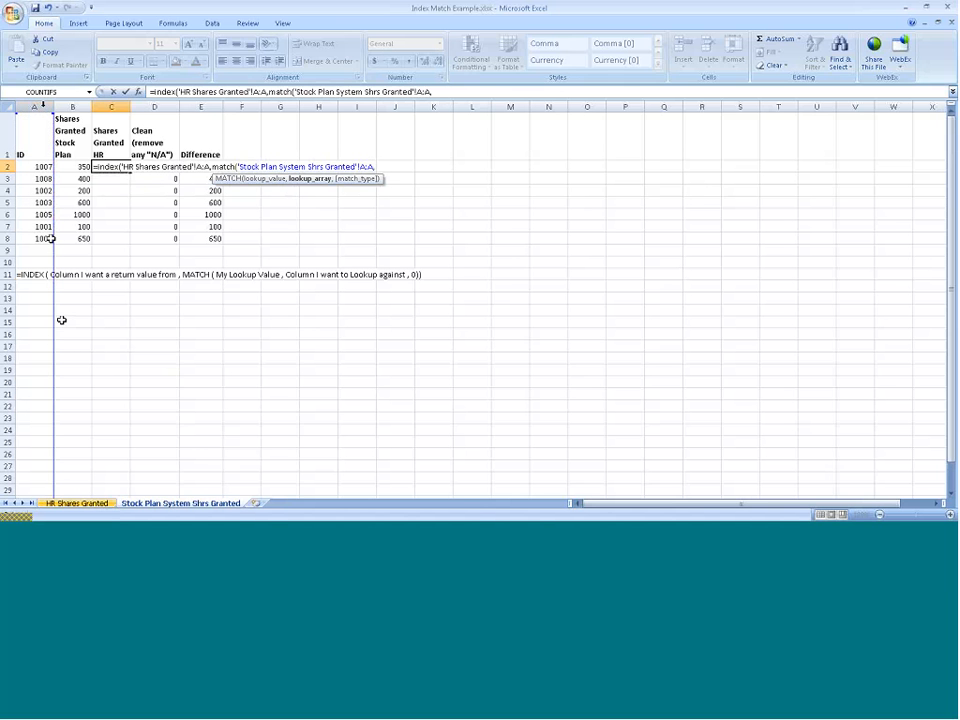
# Finish the MATCH with column B of HR Shares Granted and match type 0, and fill the formula from C2 down to C8.
pyautogui.click(70, 503)
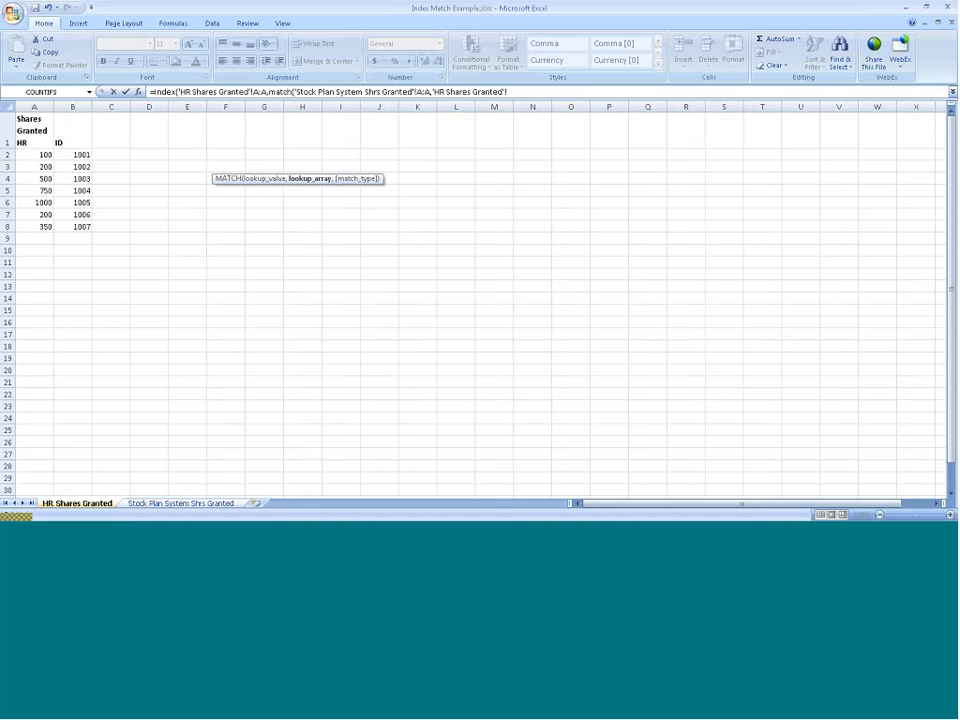
pyautogui.click(73, 105)
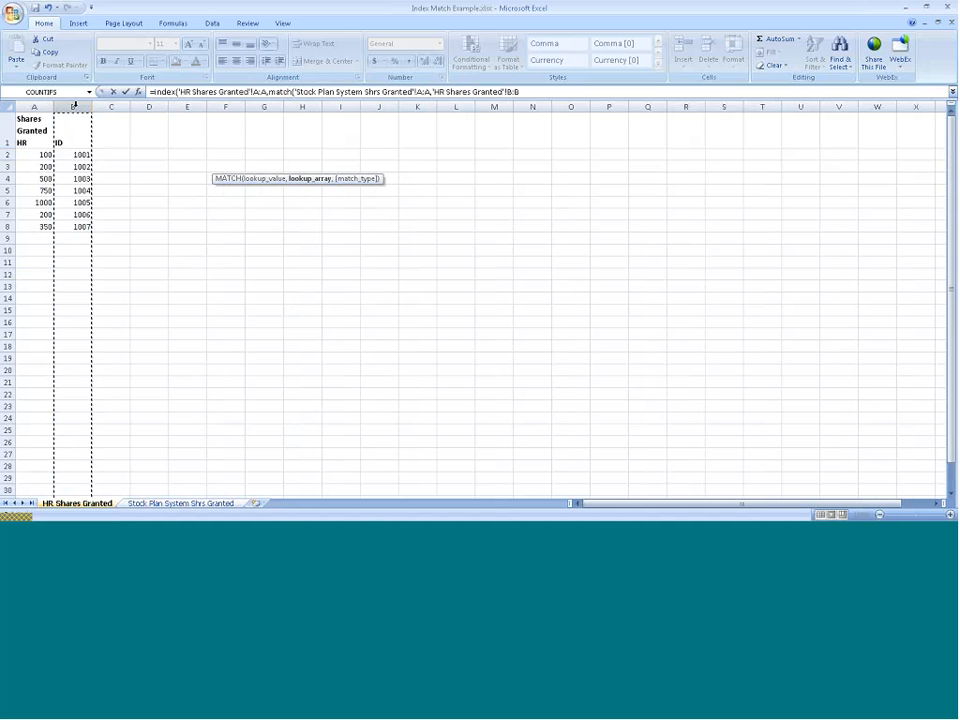
pyautogui.write(', ')
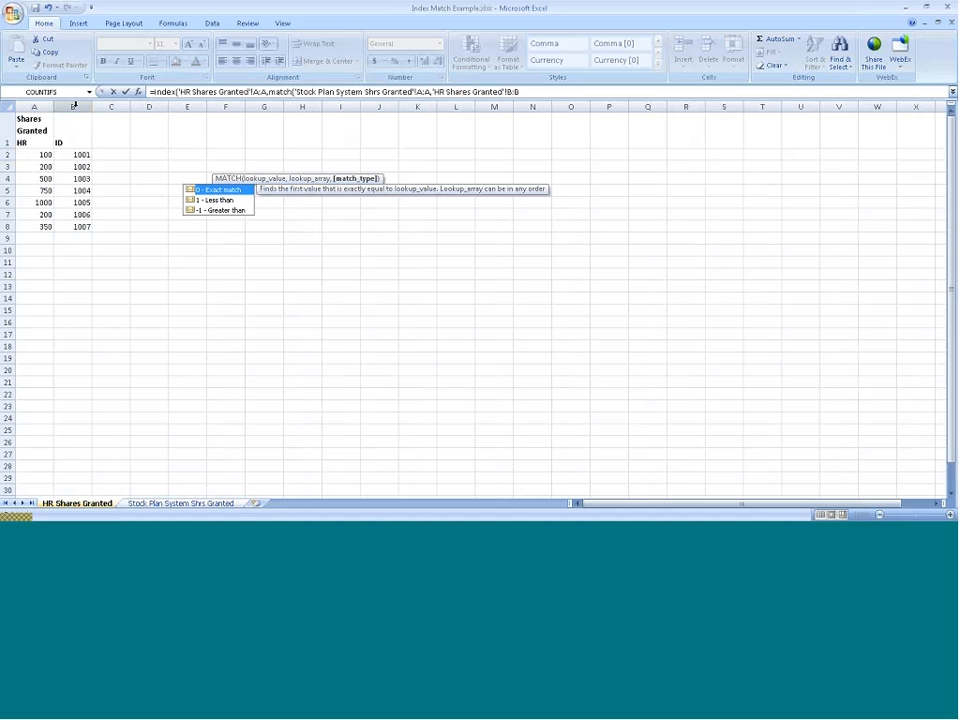
pyautogui.write('0))')
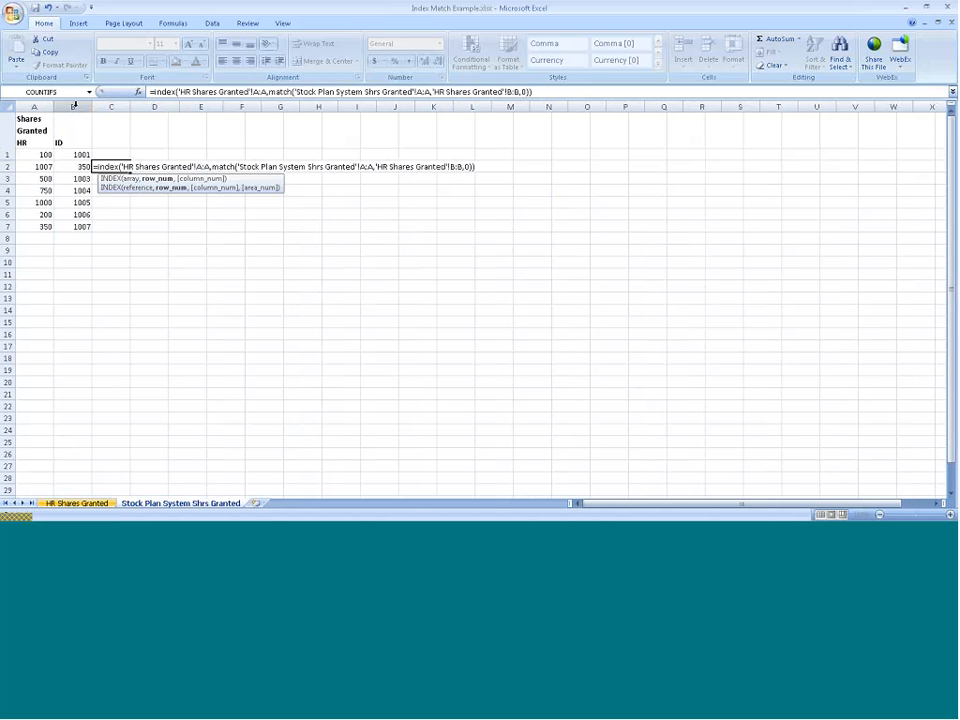
pyautogui.press('Return')
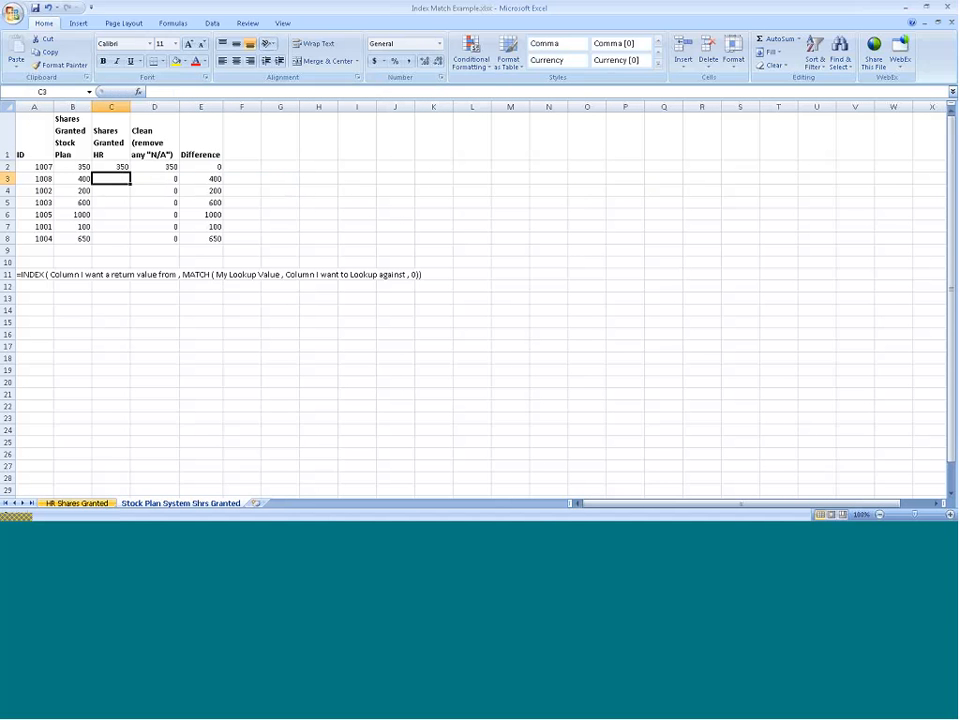
pyautogui.click(121, 166)
pyautogui.doubleClick(130, 172)
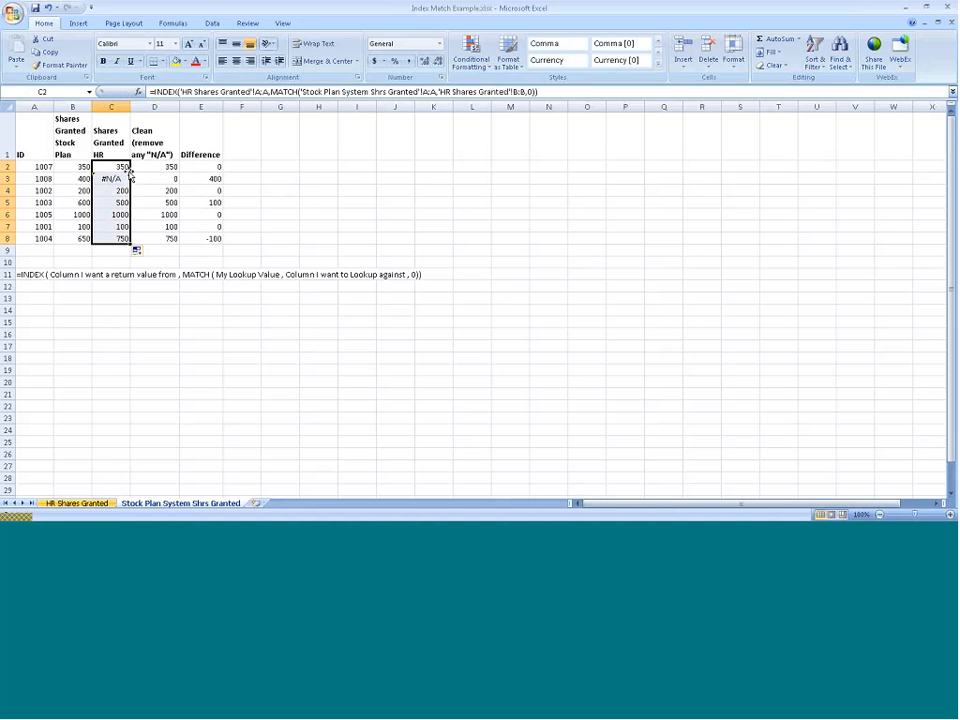